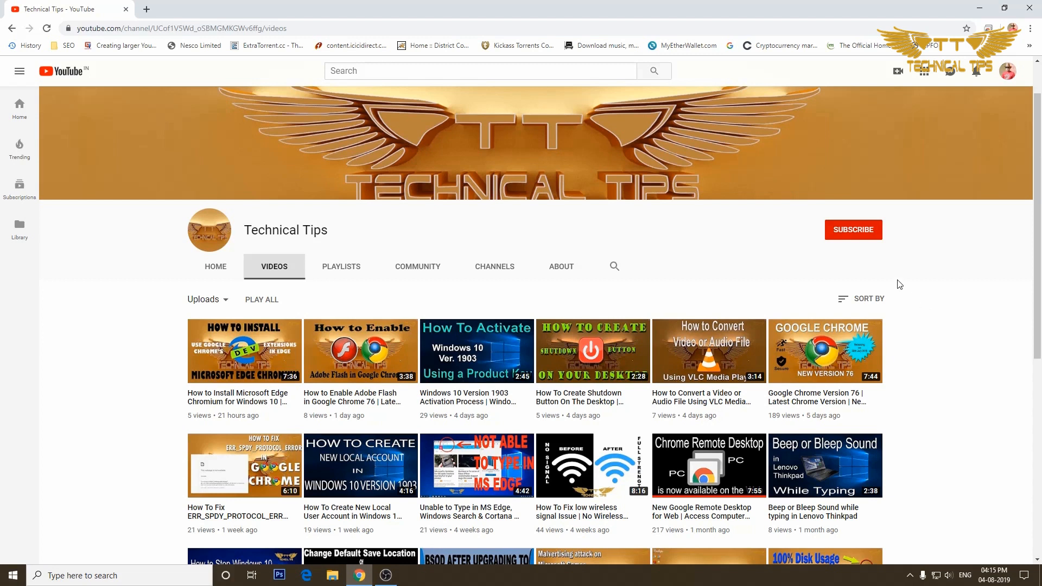
Step: Subscribe to the Technical Tips channel and turn on notifications for every new video
left_click(850, 234)
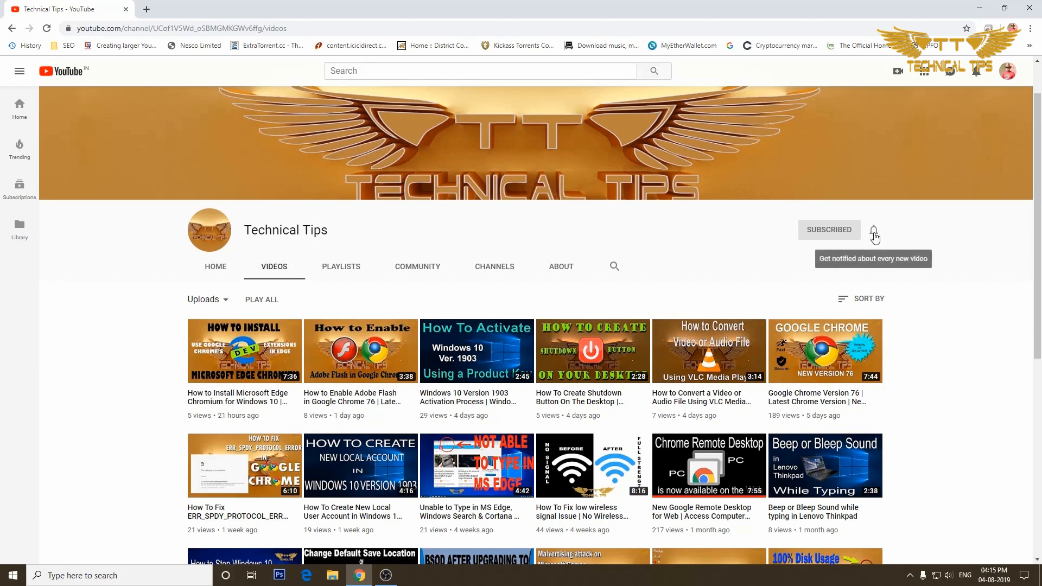
left_click(874, 235)
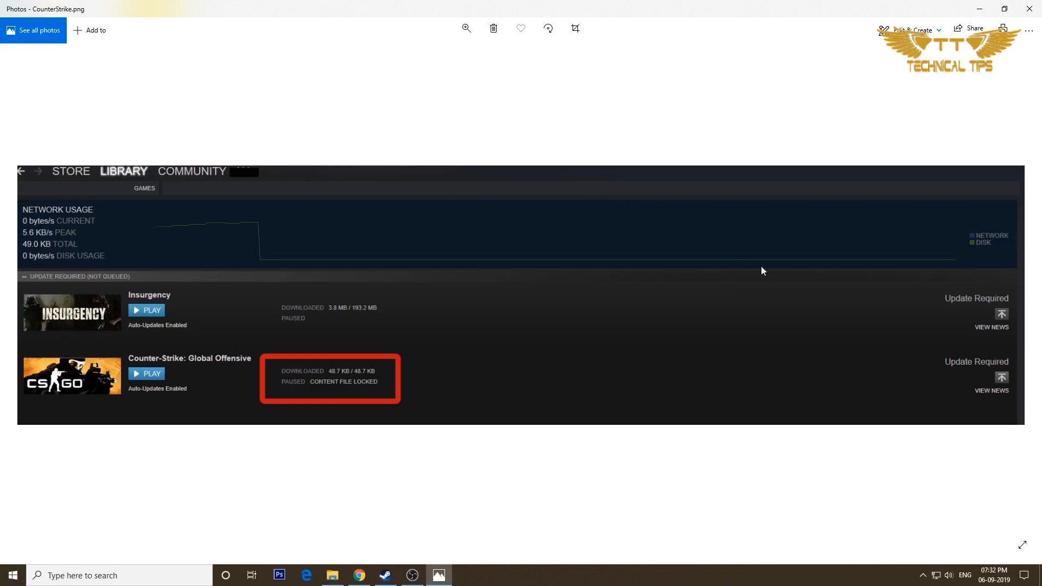
Step: Switch to Steam and open the games list in the library
left_click(382, 579)
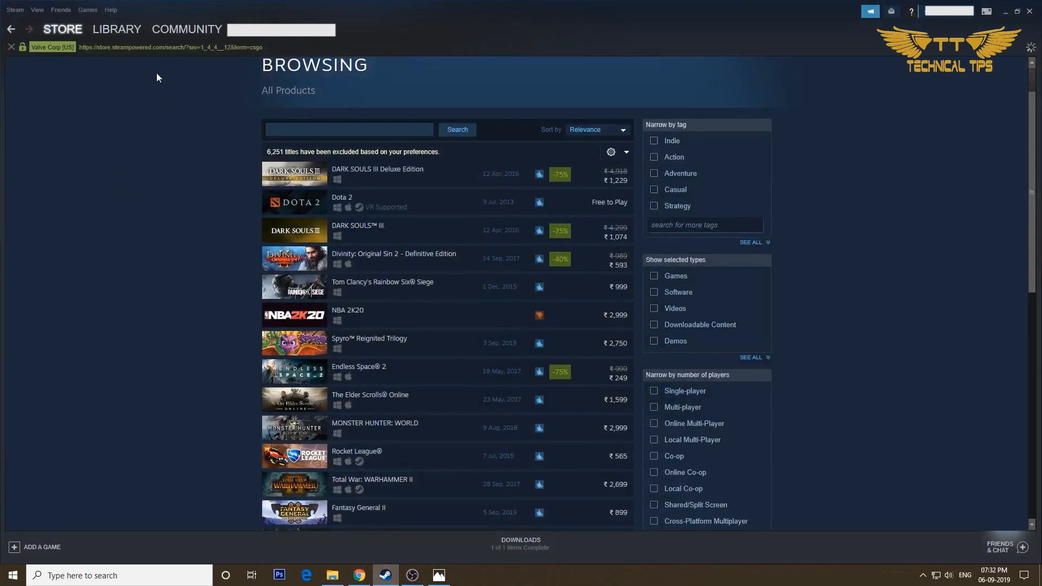
left_click(118, 29)
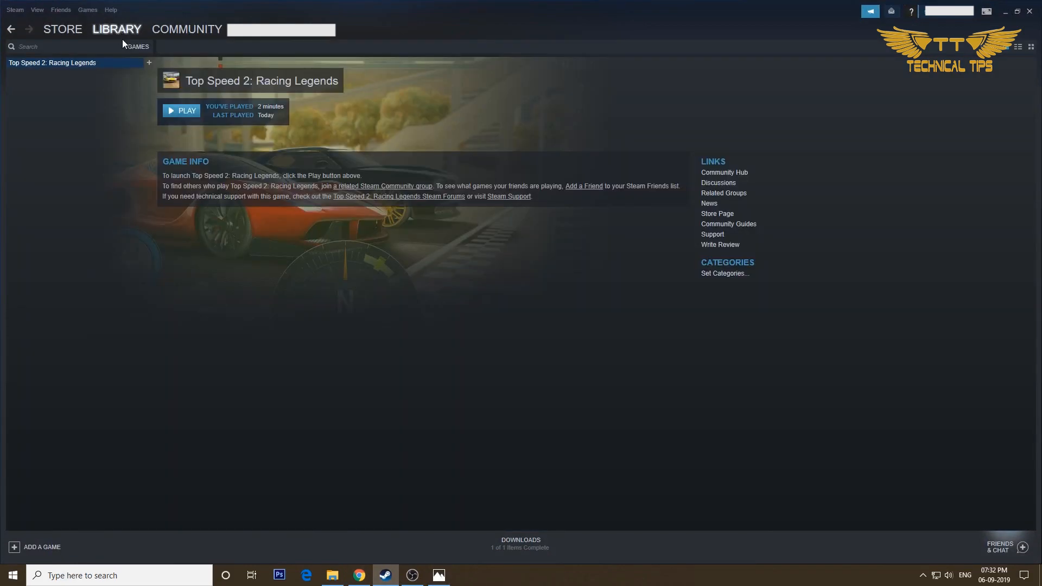
left_click(133, 46)
left_click(77, 109)
Step: Verify the integrity of the local game files for Top Speed 2: Racing Legends, then close its properties
right_click(60, 63)
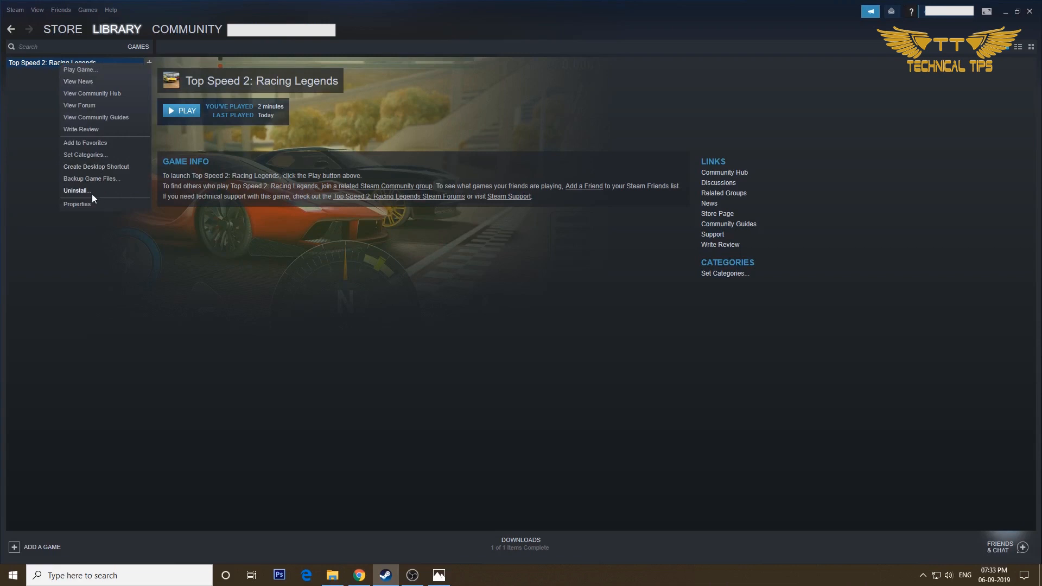
left_click(77, 204)
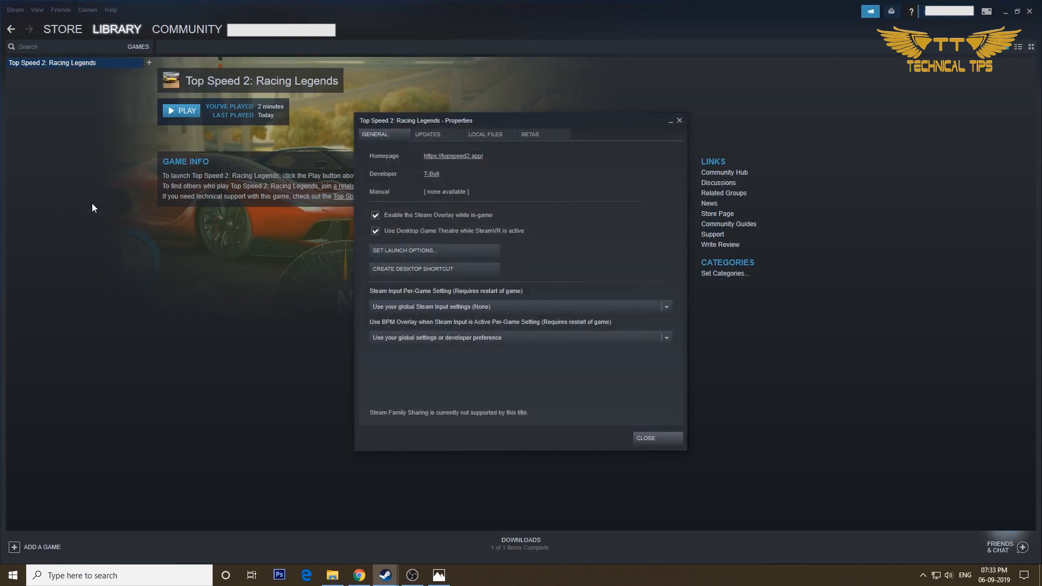
left_click(493, 134)
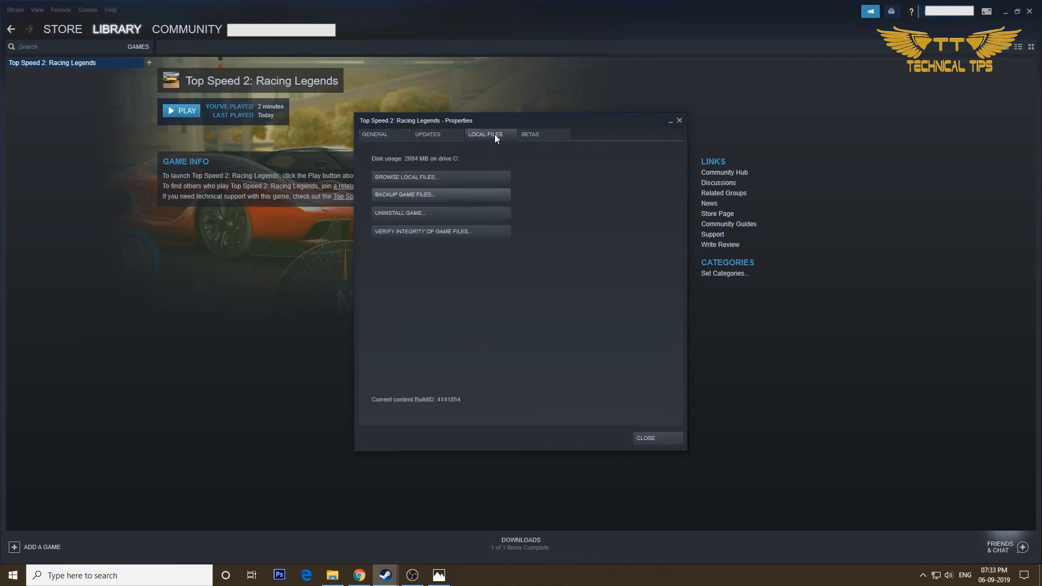
left_click(425, 232)
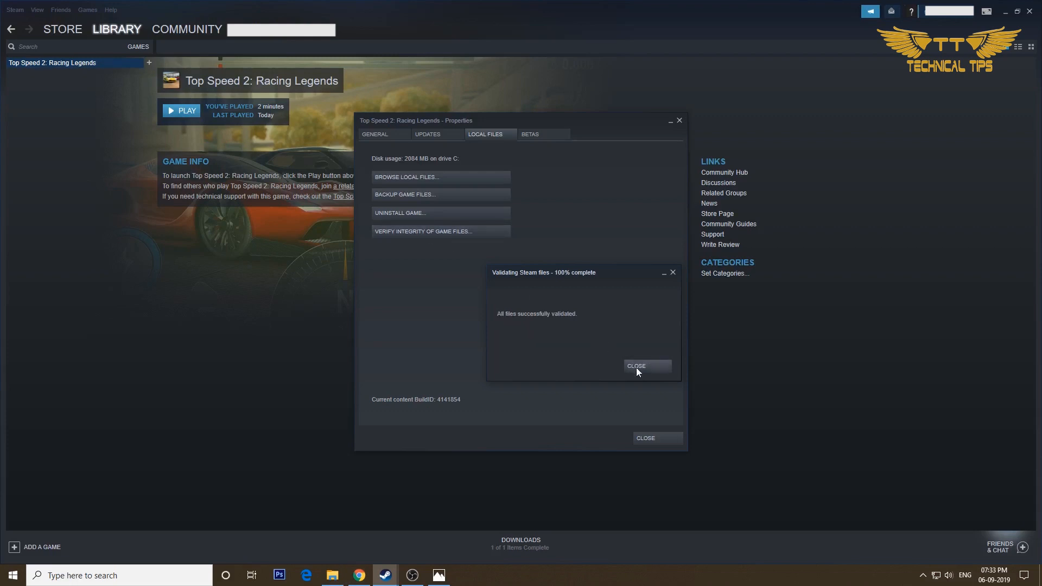
left_click(636, 366)
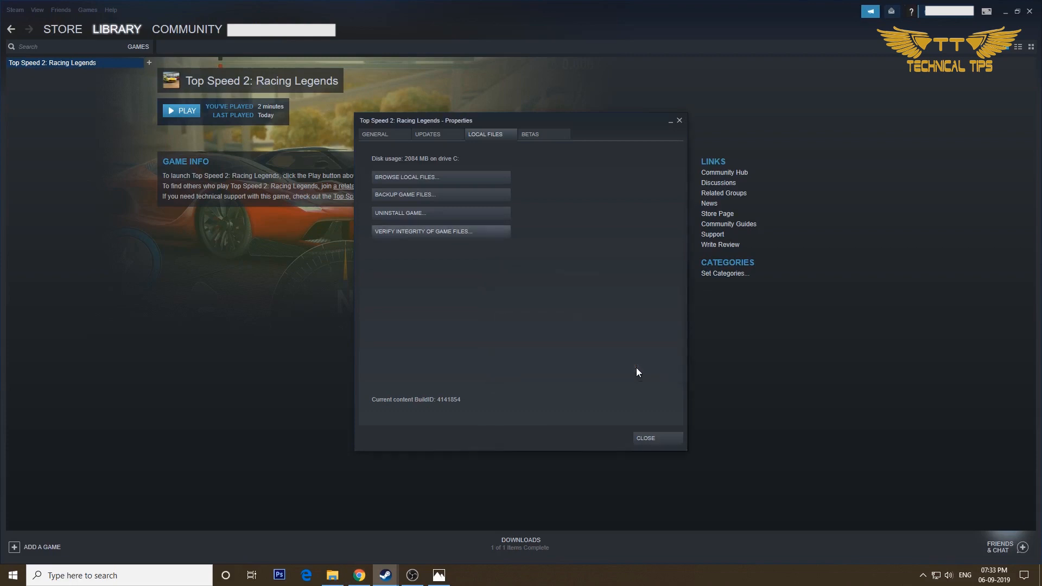
left_click(652, 440)
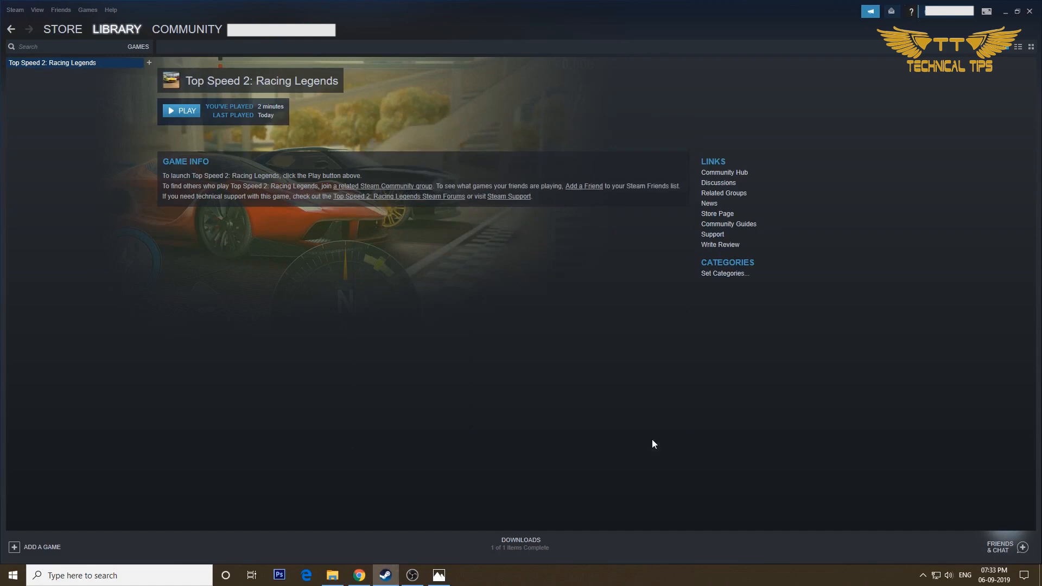
Step: Clear the download cache in the Downloads settings and confirm the clearing
left_click(15, 11)
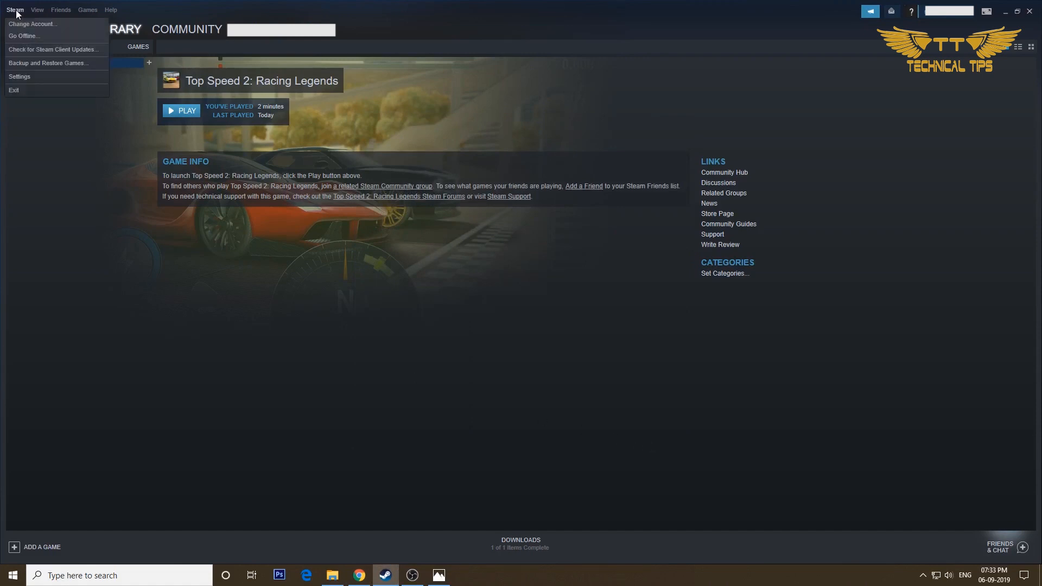
left_click(18, 77)
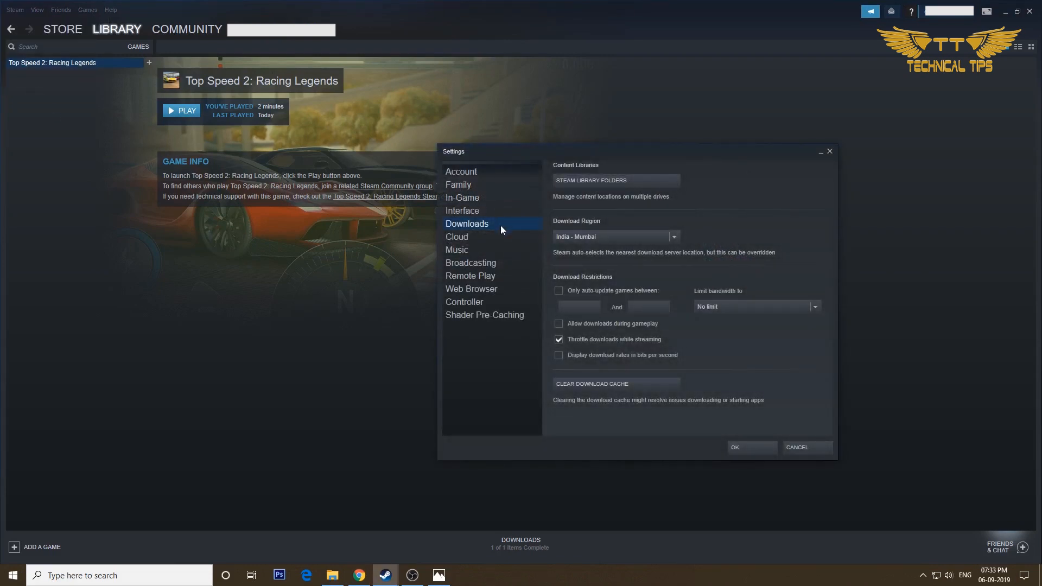
left_click(595, 383)
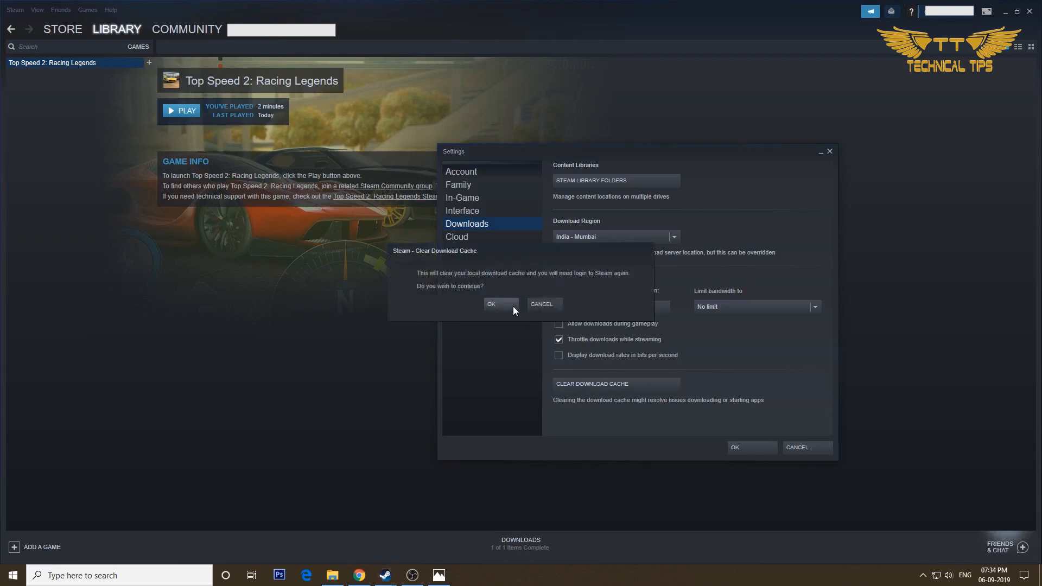
left_click(509, 305)
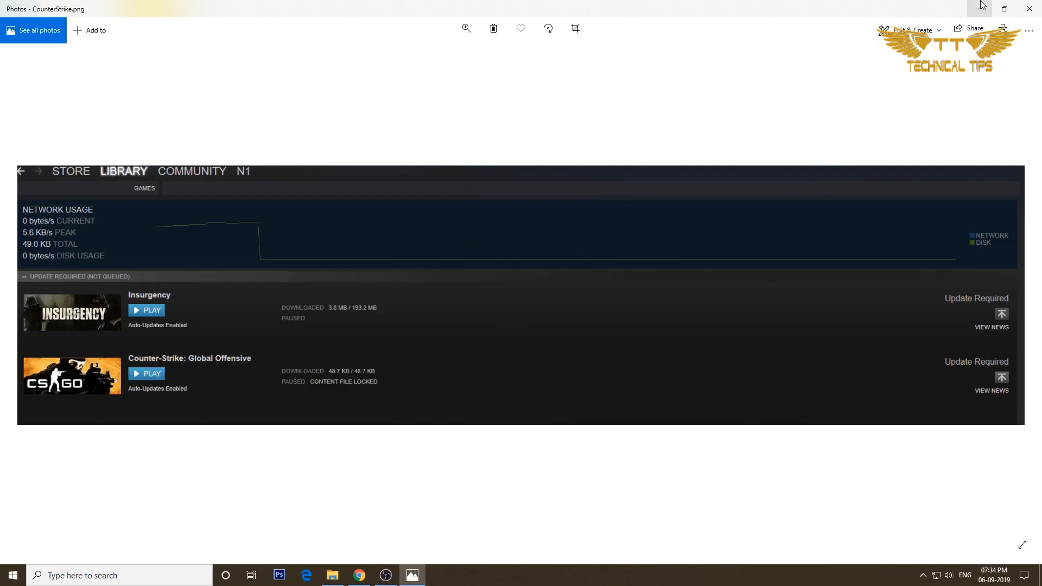
Step: Minimize the Photos window and log back in to Steam with the account name and account password
left_click(979, 8)
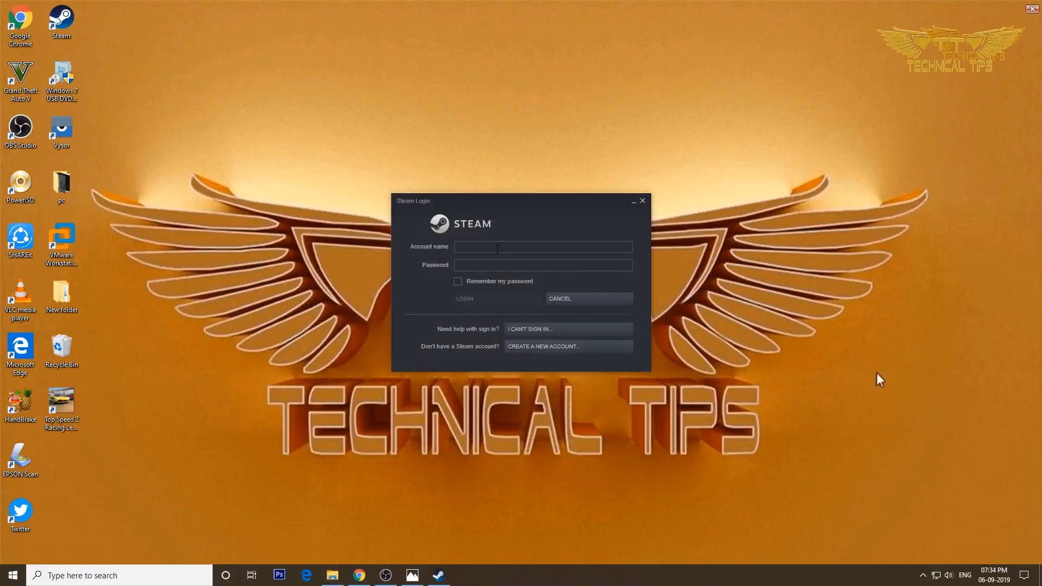
left_click(497, 249)
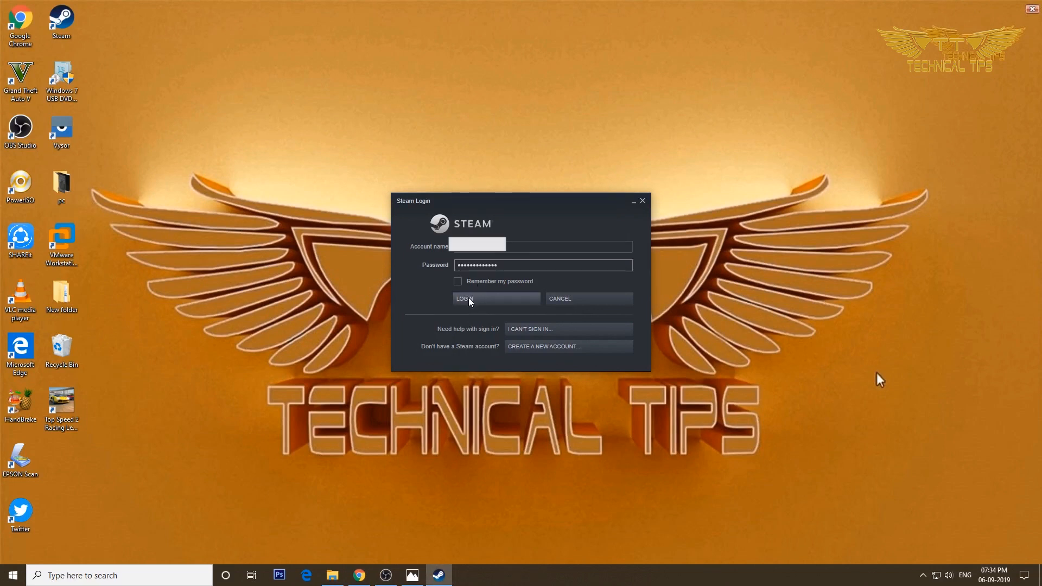
left_click(470, 300)
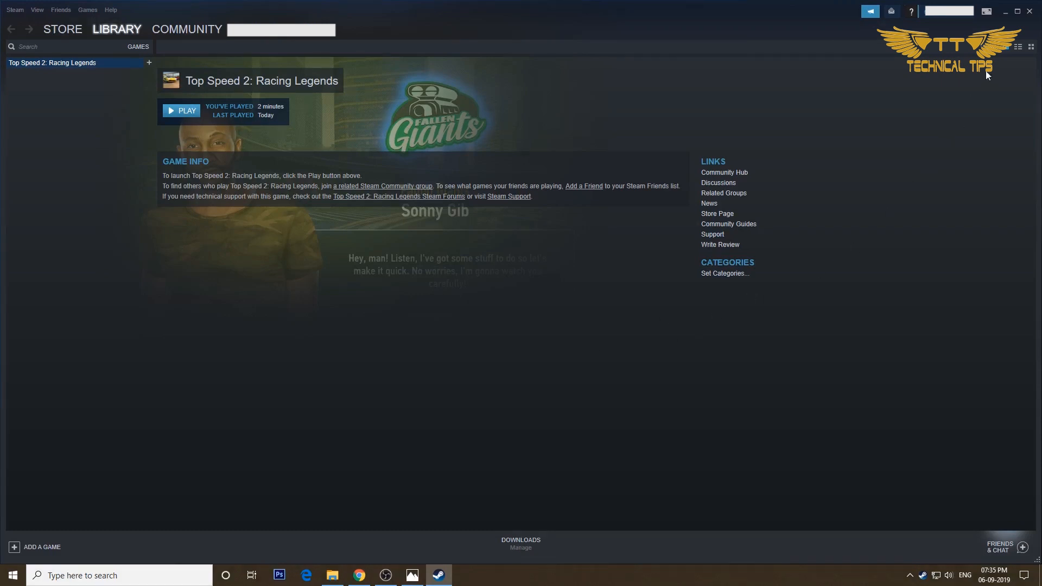
Step: Minimize Steam, search Windows for cmd and run Command Prompt as administrator, allowing it to make changes
left_click(1005, 12)
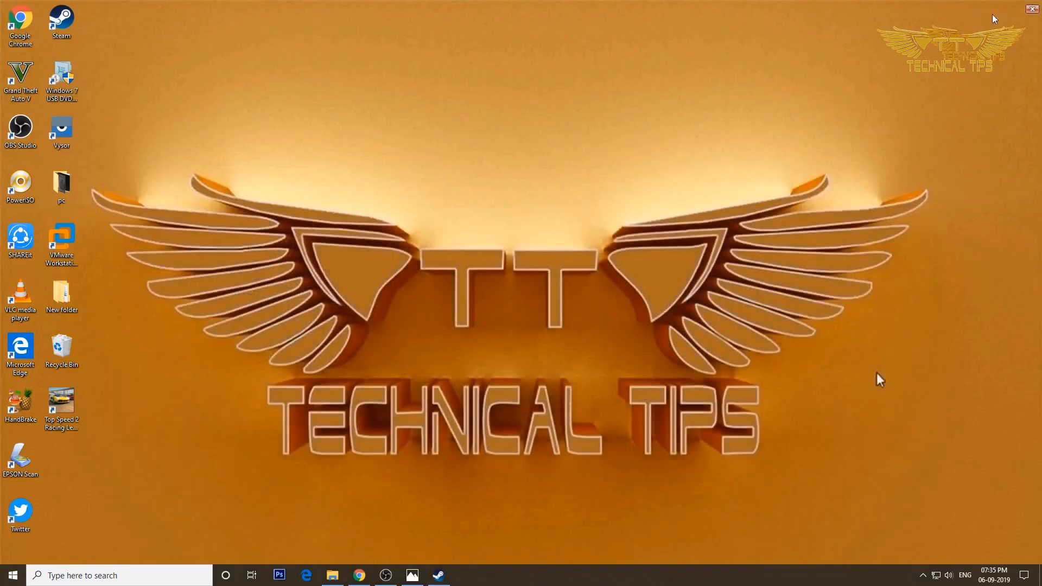
left_click(92, 574)
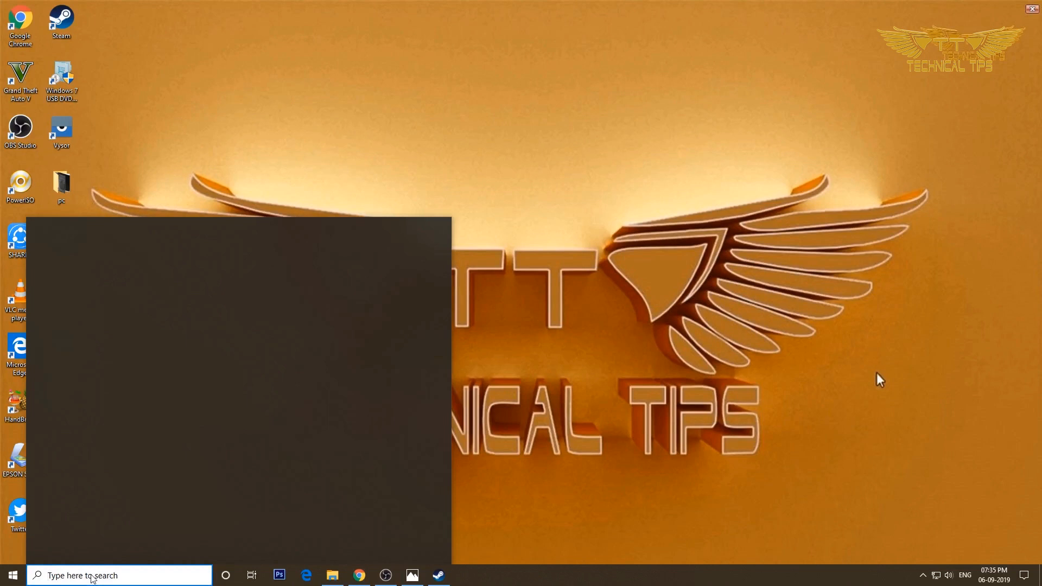
type("cmd")
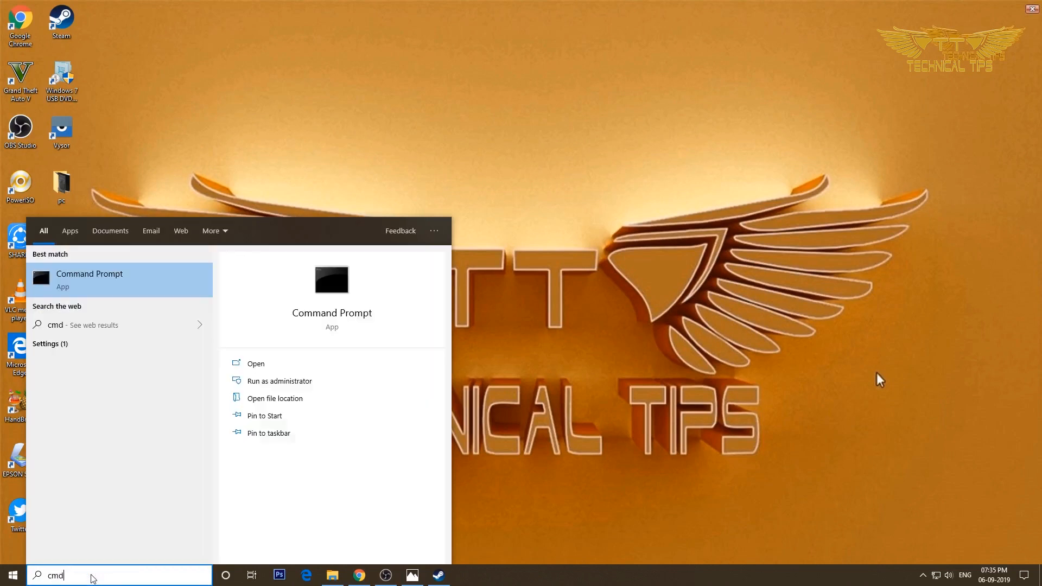
right_click(132, 284)
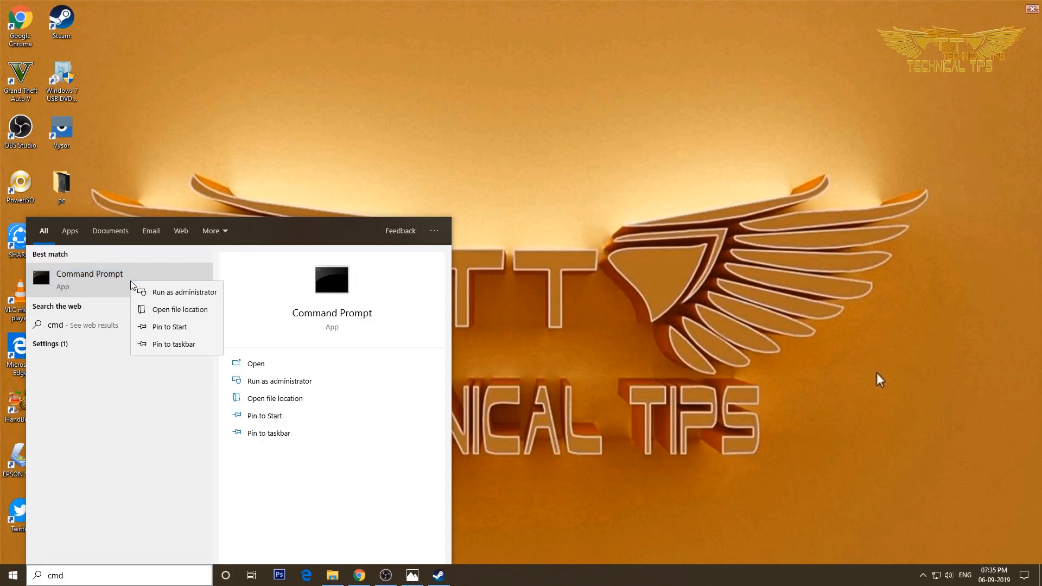
left_click(170, 293)
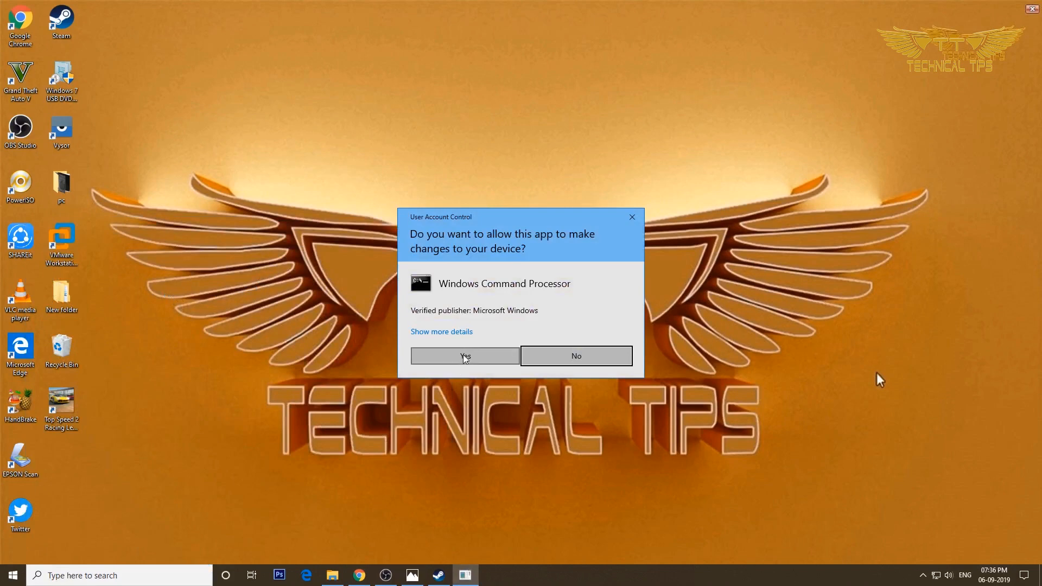
left_click(465, 357)
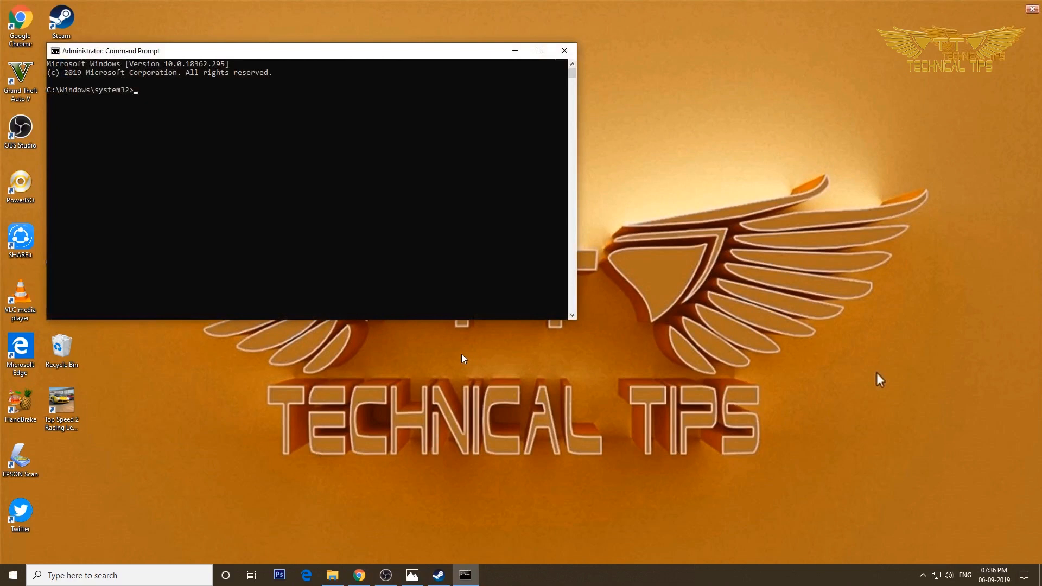
Step: Reset the Winsock catalog with the command netsh winsock reset, then close Command Prompt
type("netsh winsock rese")
key("Return")
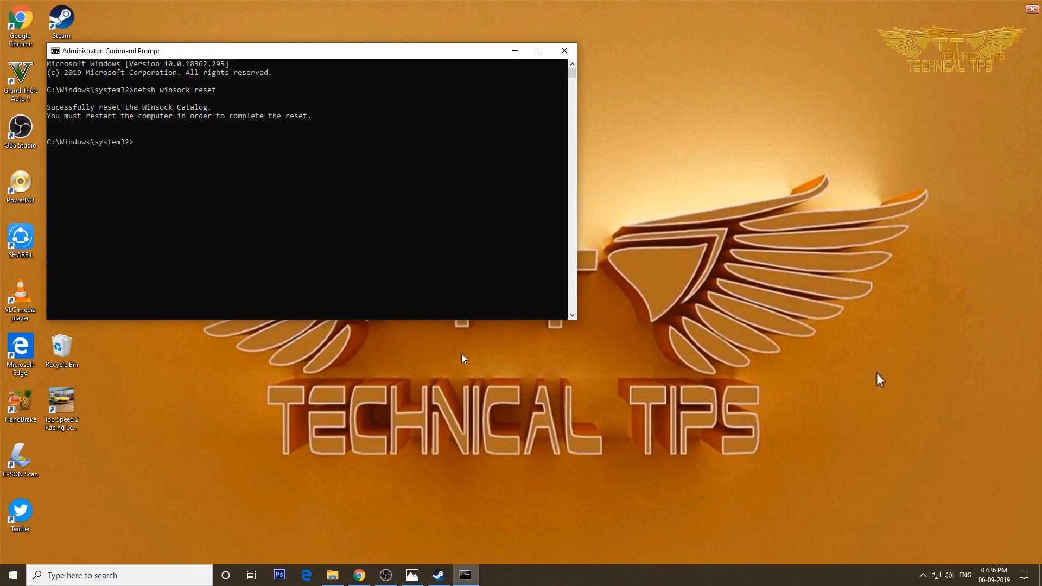
left_click(565, 52)
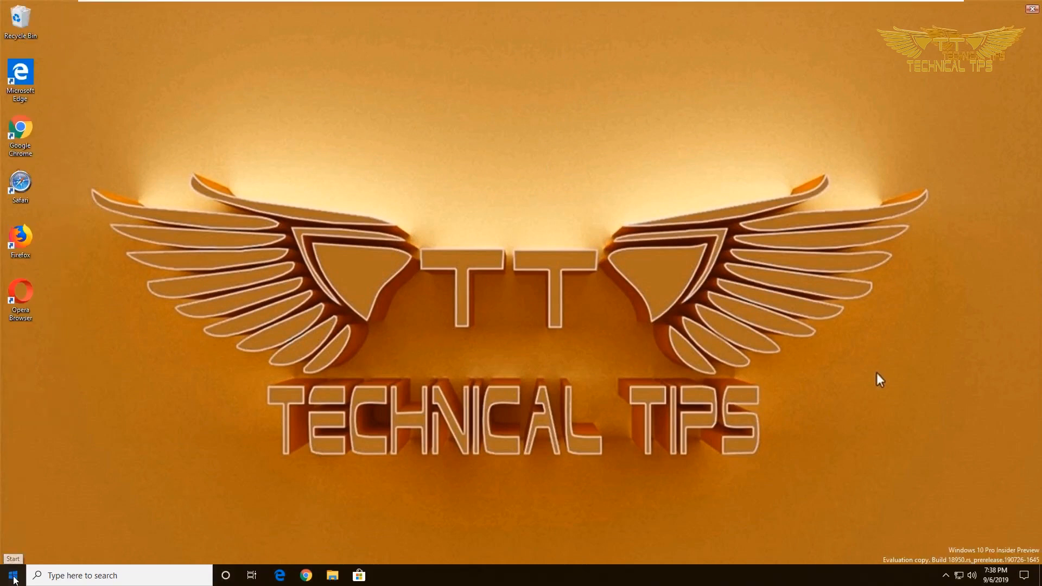
Step: Restart the computer and bring the Steam window back up
left_click(13, 575)
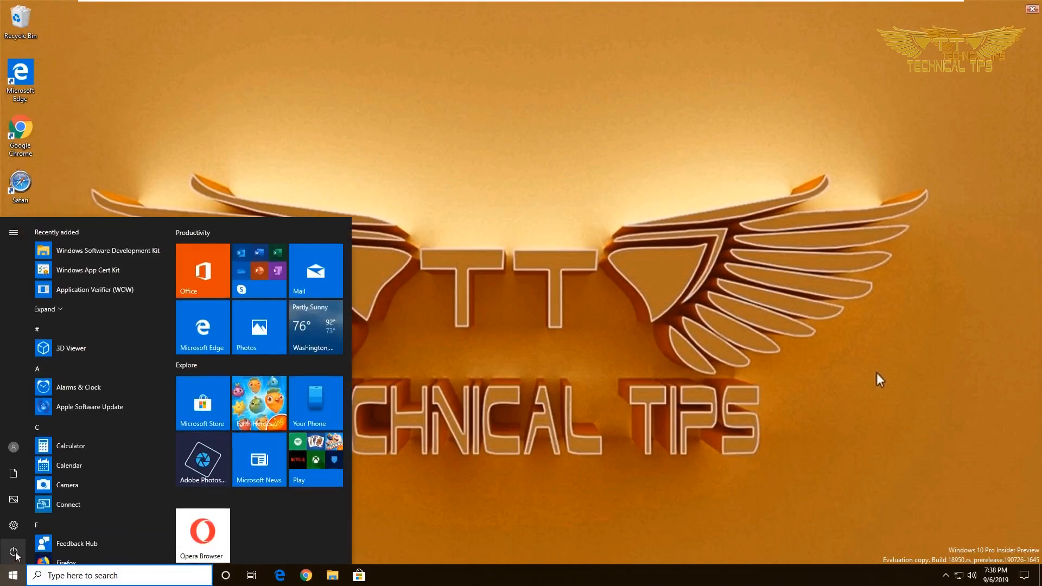
left_click(24, 525)
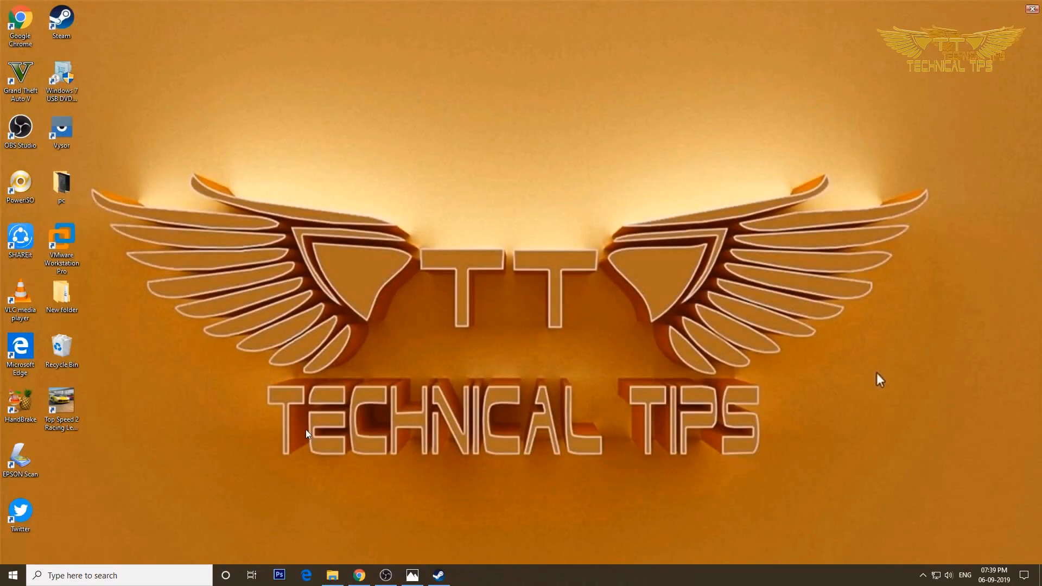
left_click(439, 575)
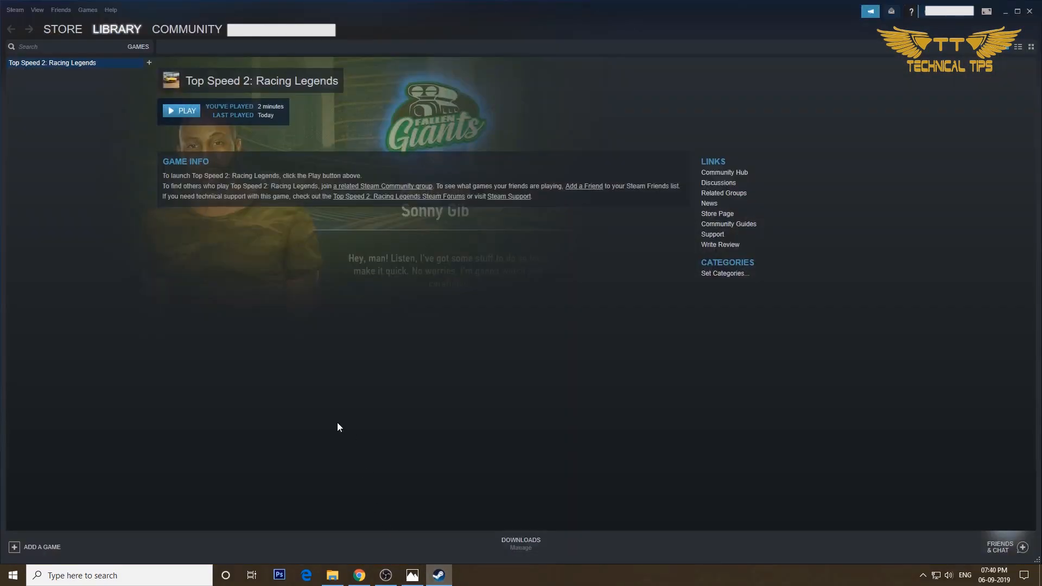